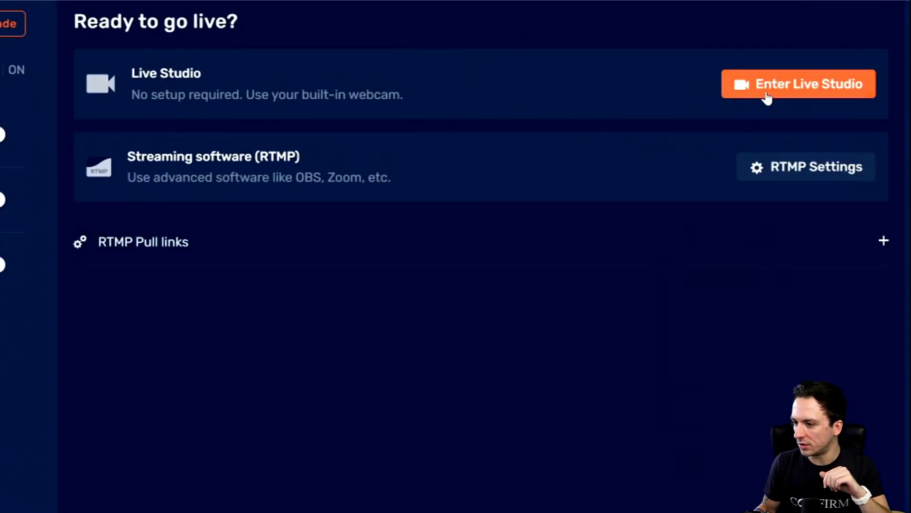
Open the browser live studio with mic and camera access, then add an image source named Stream layout
click(773, 87)
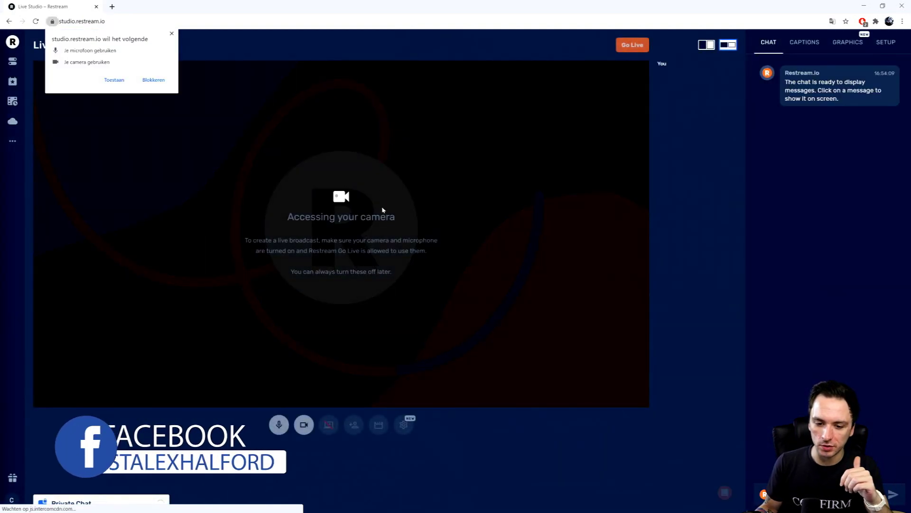
click(114, 80)
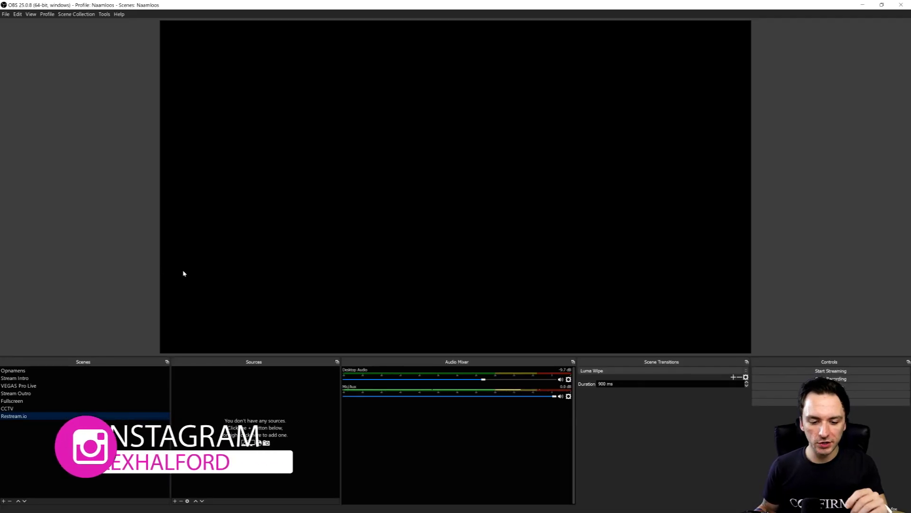
right_click(192, 378)
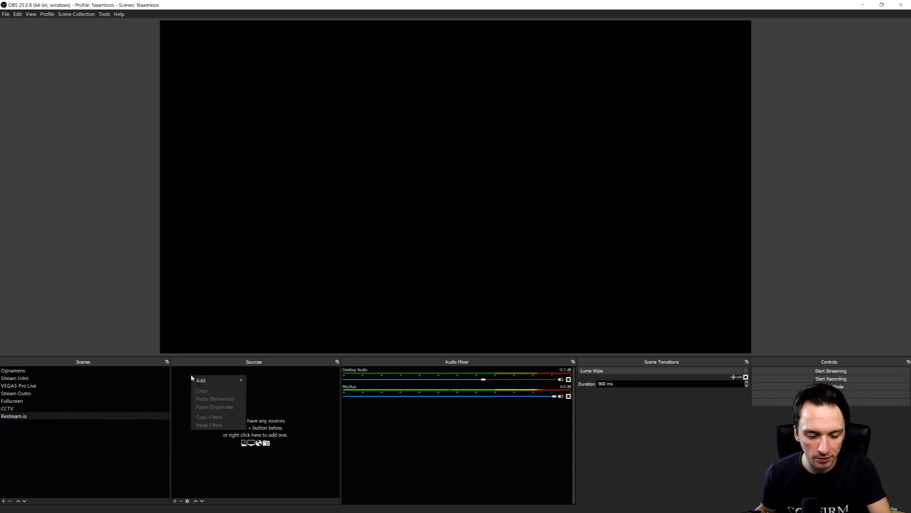
mouse_move(291, 233)
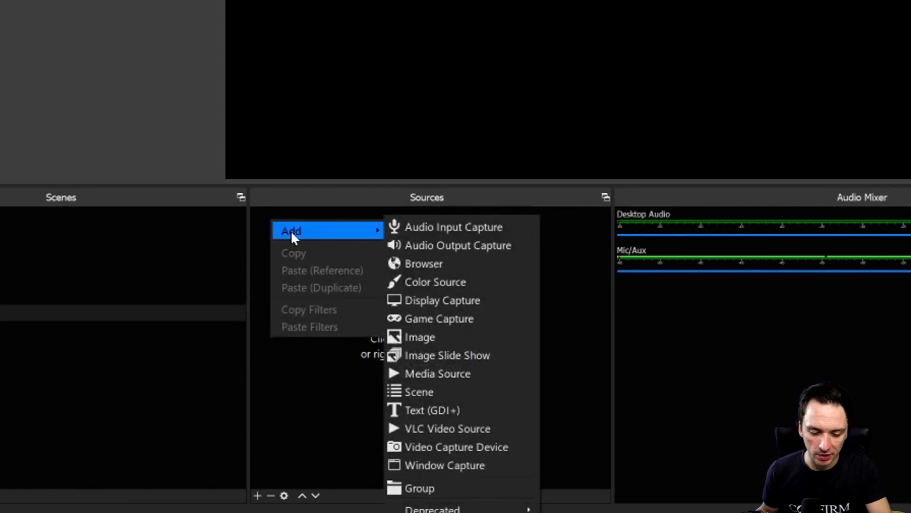
click(469, 336)
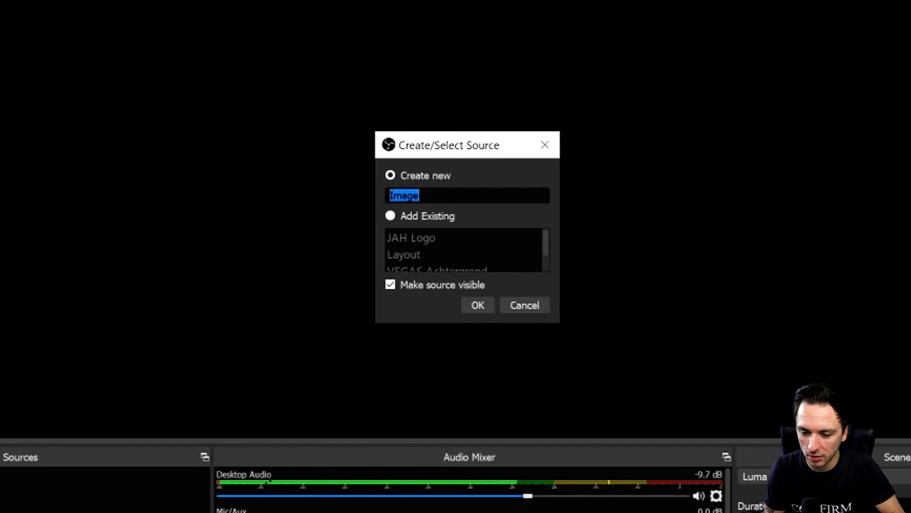
text(Stream layout)
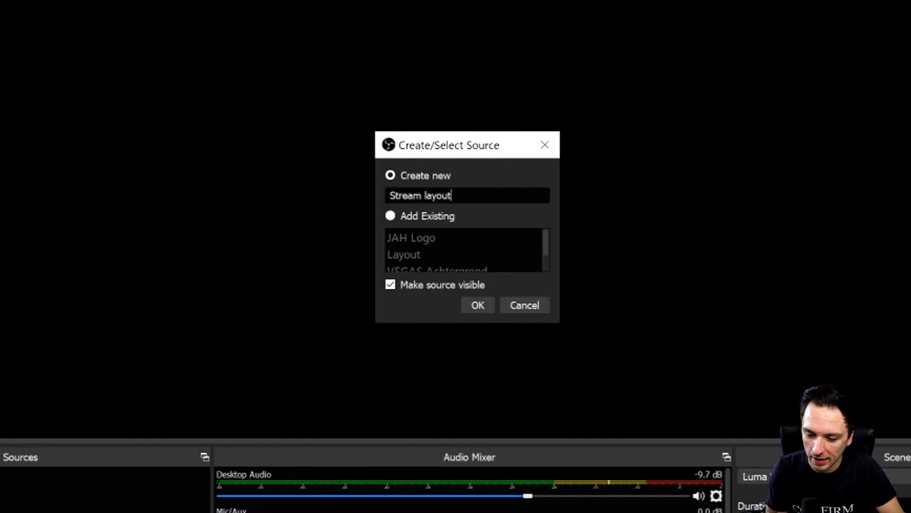
key(Return)
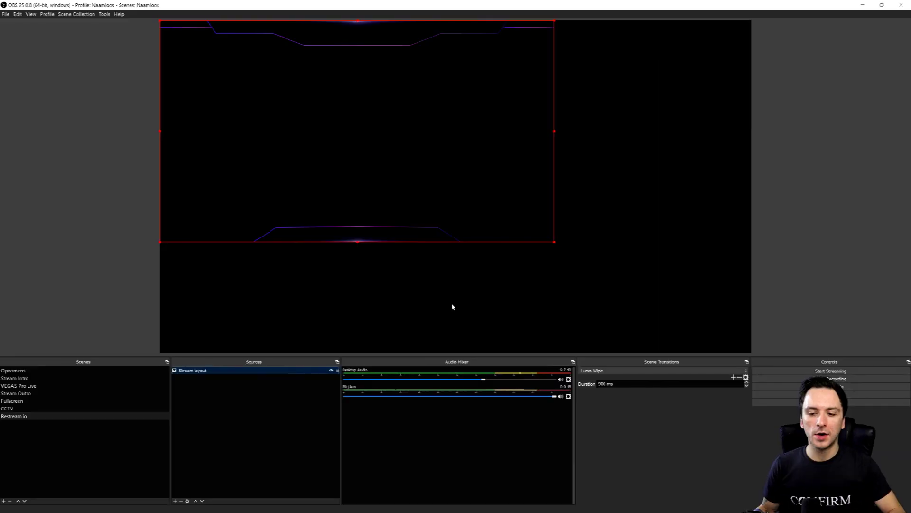
Stretch the stream layout over the full canvas and add a Video Capture Device source named Facecam
drag(557, 246, 753, 354)
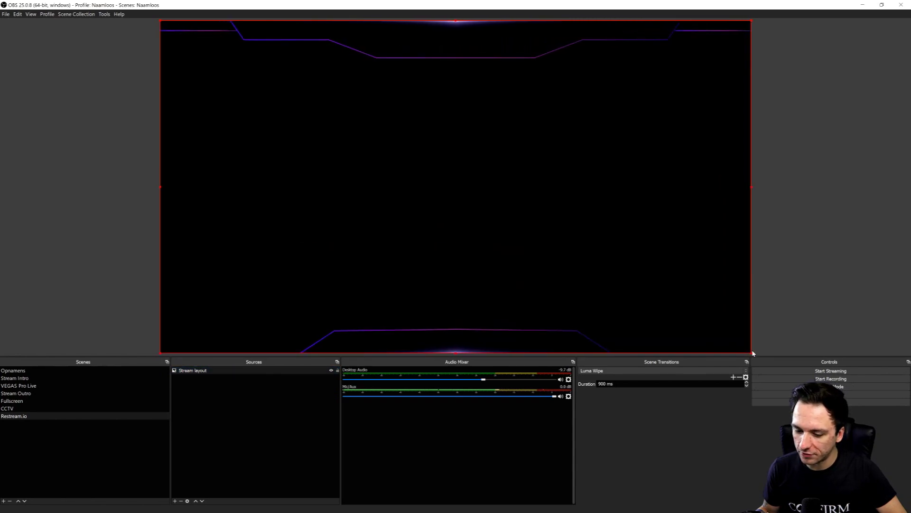
click(252, 393)
right_click(232, 397)
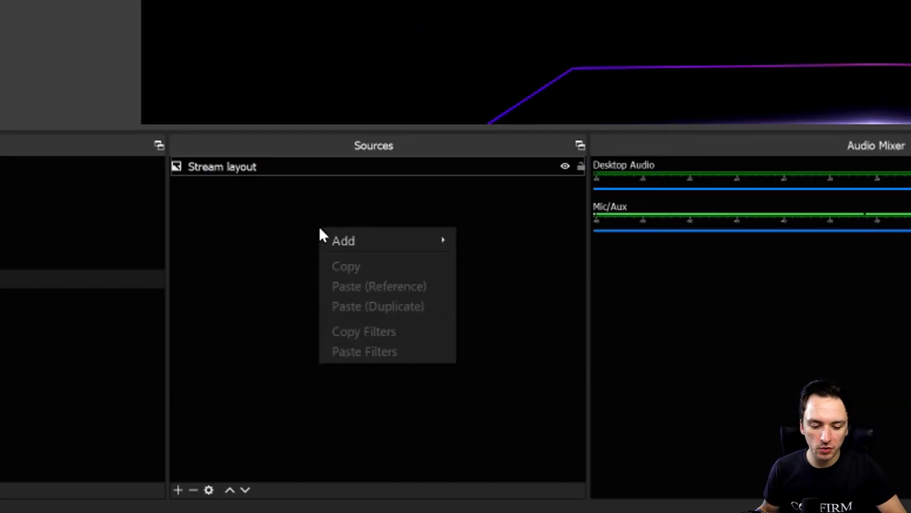
mouse_move(335, 241)
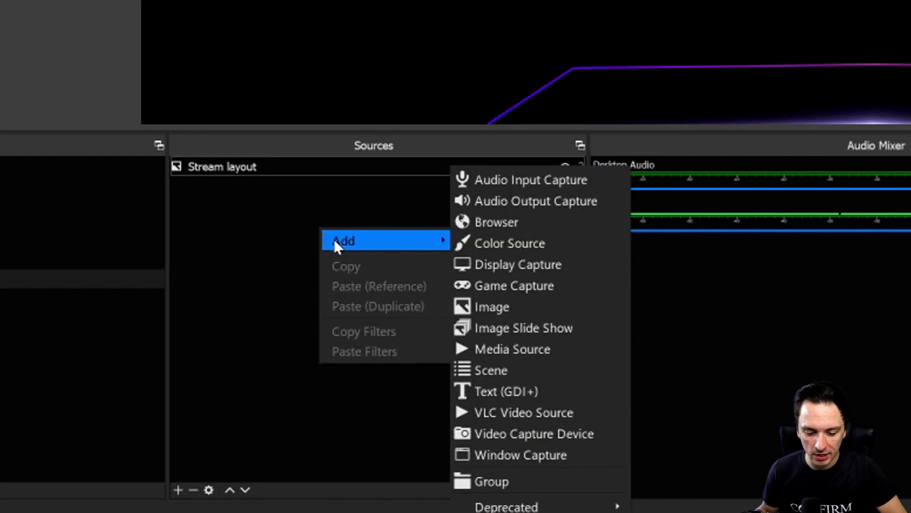
click(581, 438)
text(Facecam)
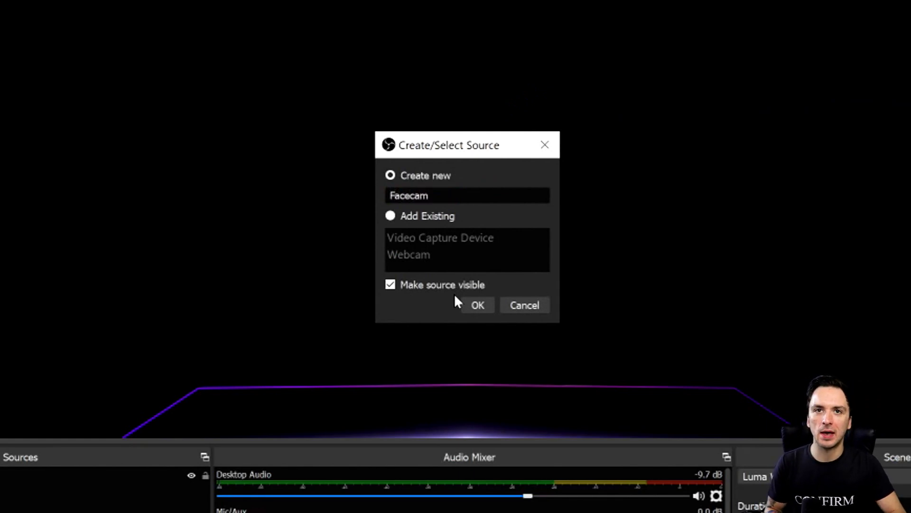
key(Return)
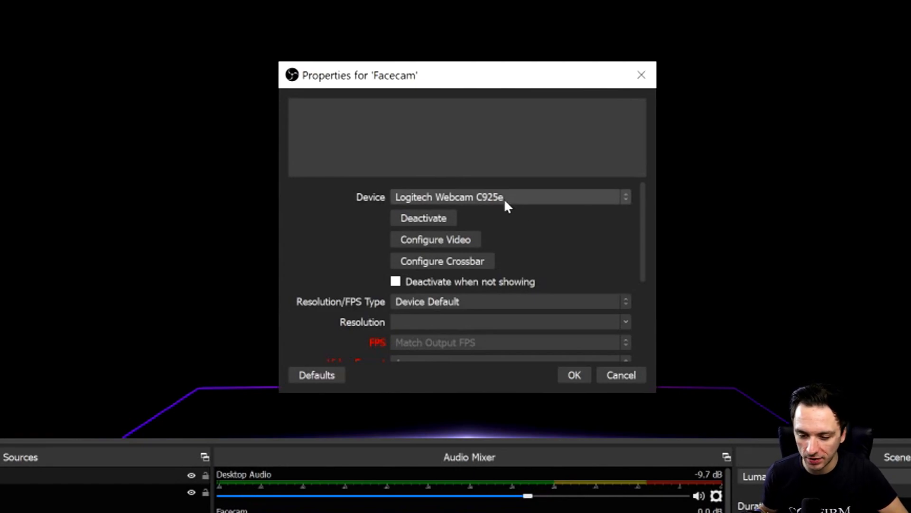
Set the Facecam's Resolution/FPS Type to Custom at 1920x1080
click(574, 376)
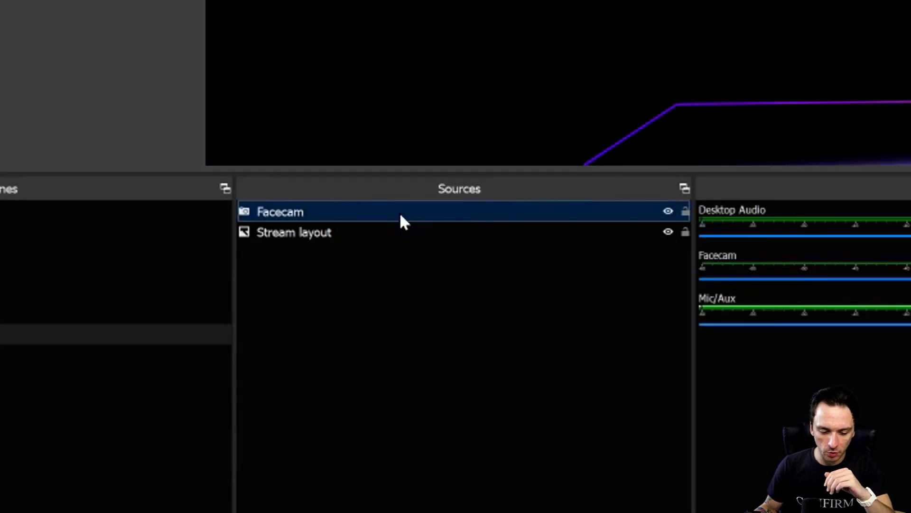
double_click(402, 214)
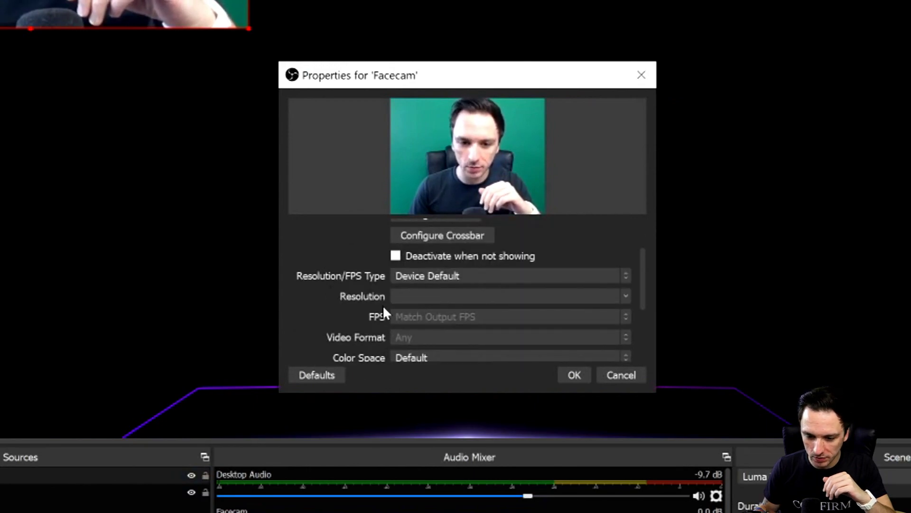
click(415, 276)
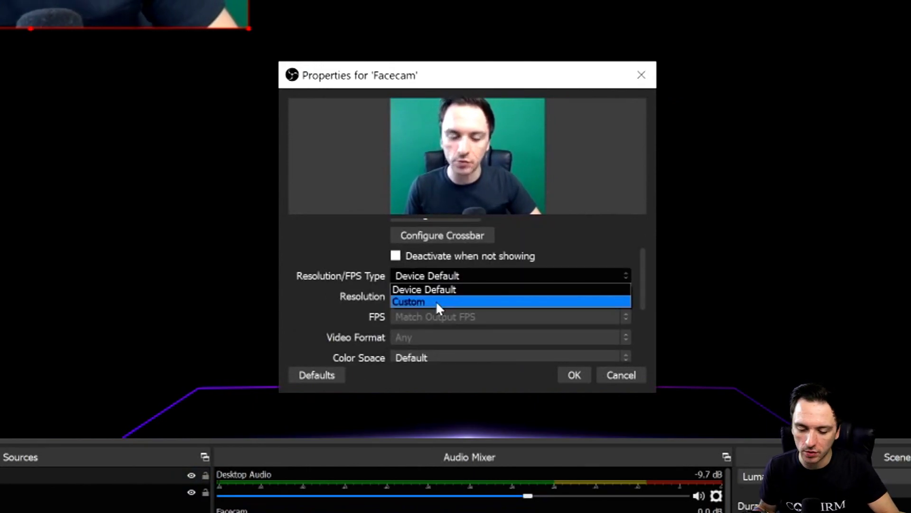
click(436, 302)
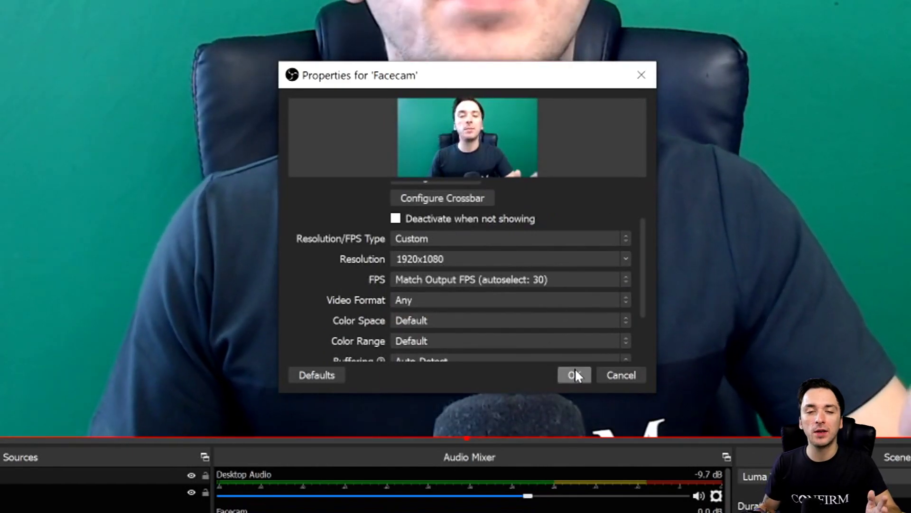
click(575, 374)
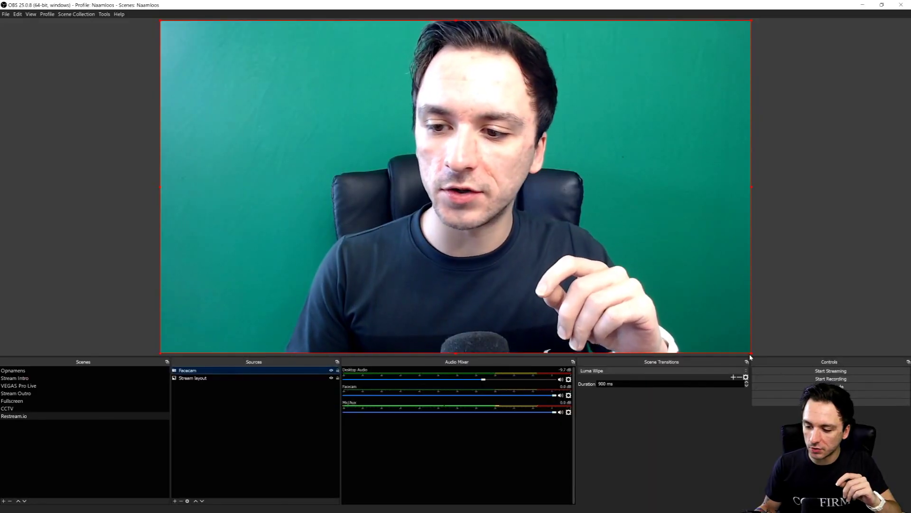
Shrink the Facecam into a small box at the upper right of the layout
drag(751, 354, 280, 96)
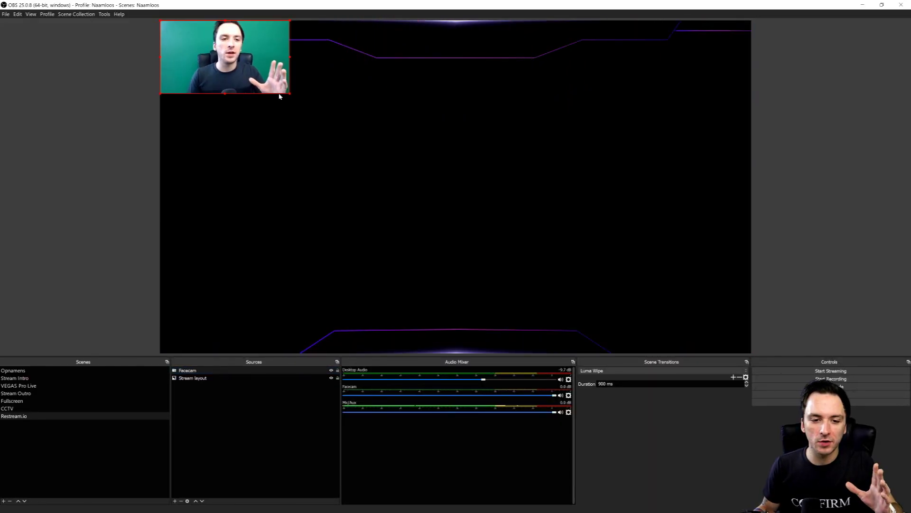
drag(236, 62, 672, 104)
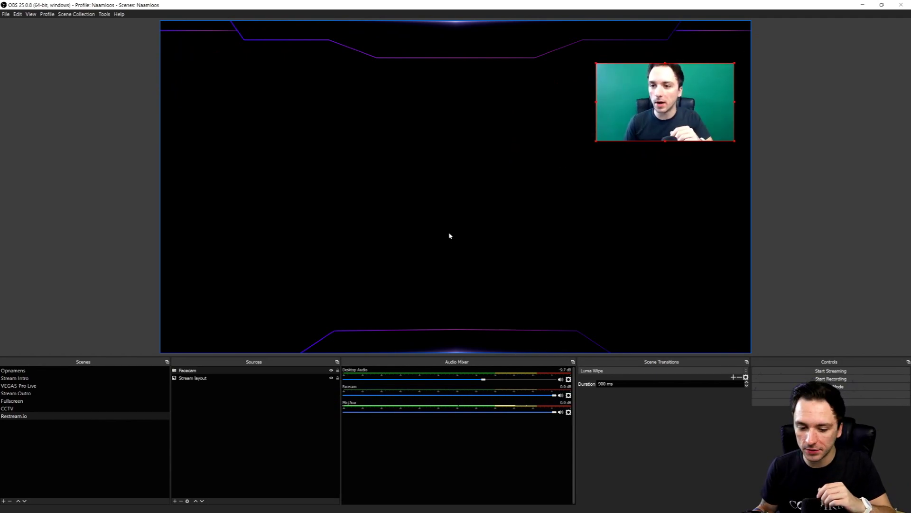
click(229, 373)
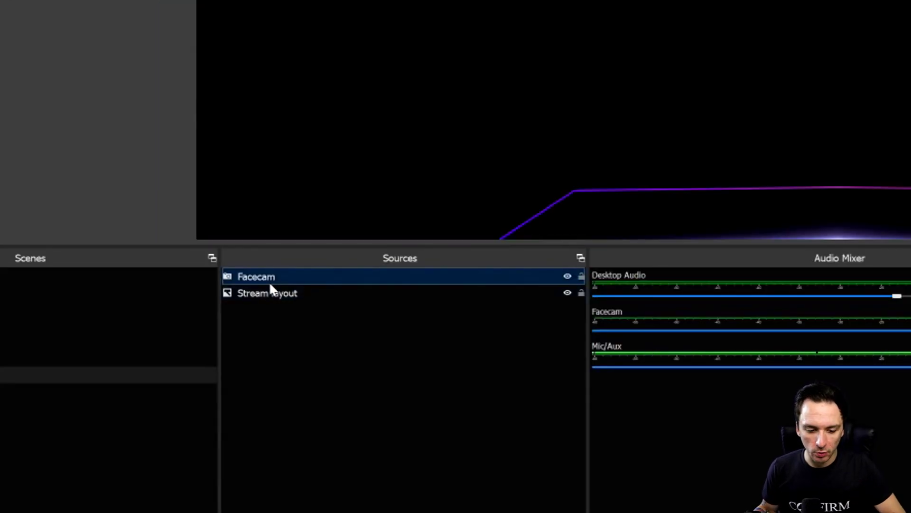
Add a Chroma Key filter to the Facecam and raise Similarity to 417 to remove the green
right_click(270, 283)
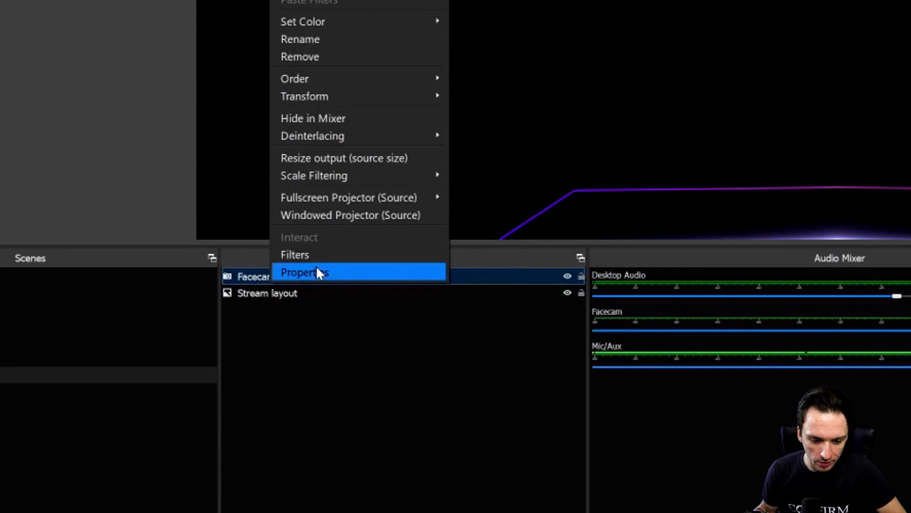
click(323, 255)
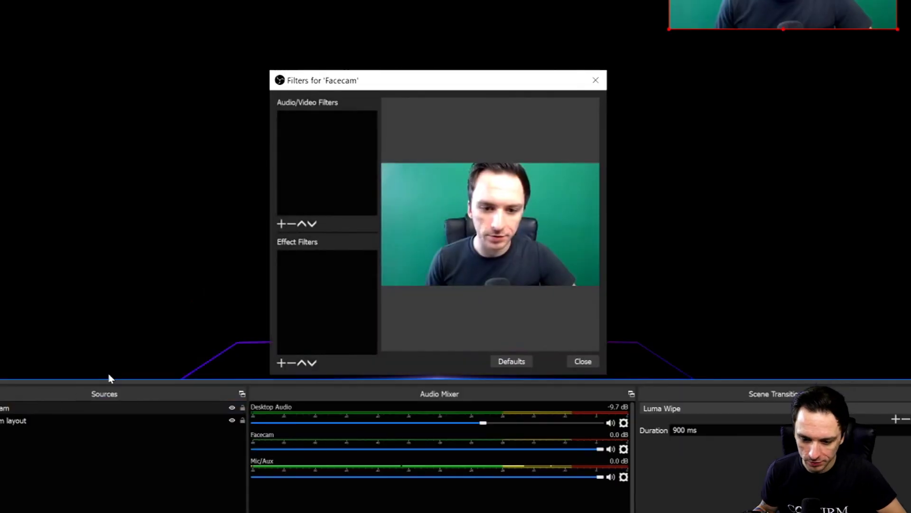
click(282, 363)
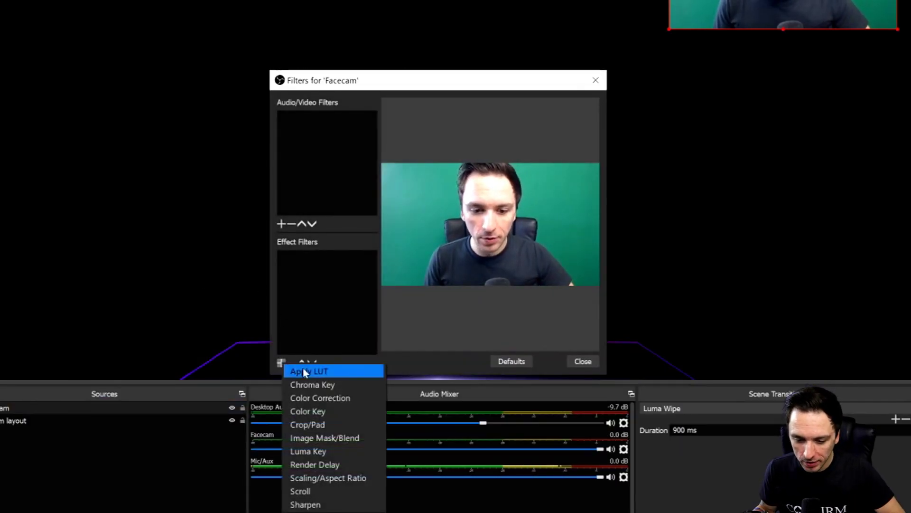
click(339, 384)
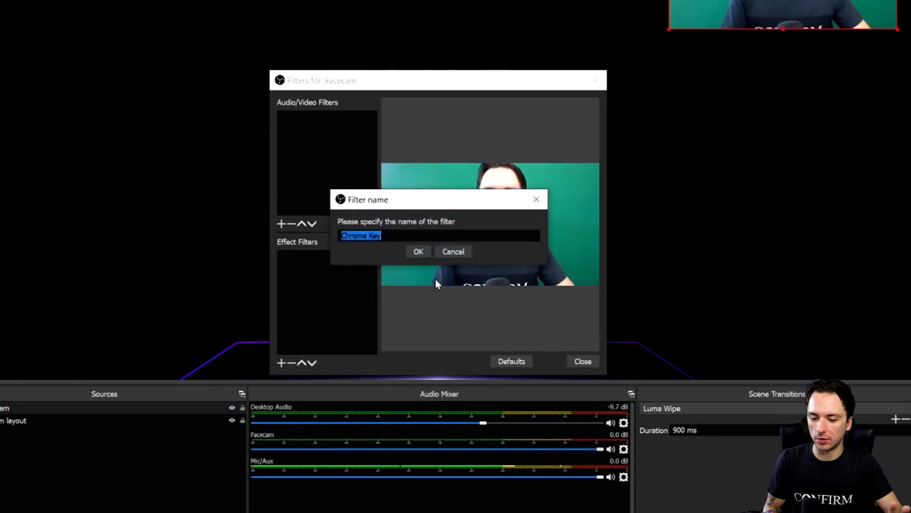
key(Return)
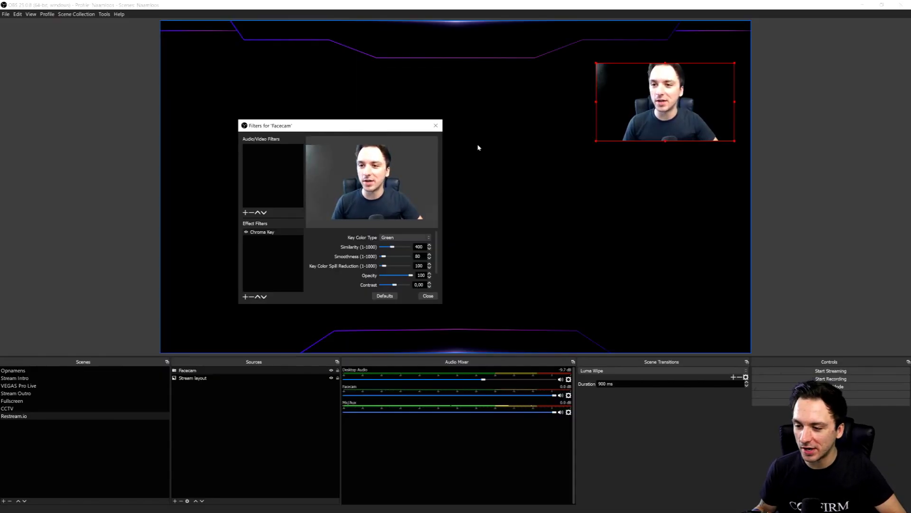
drag(343, 128, 366, 138)
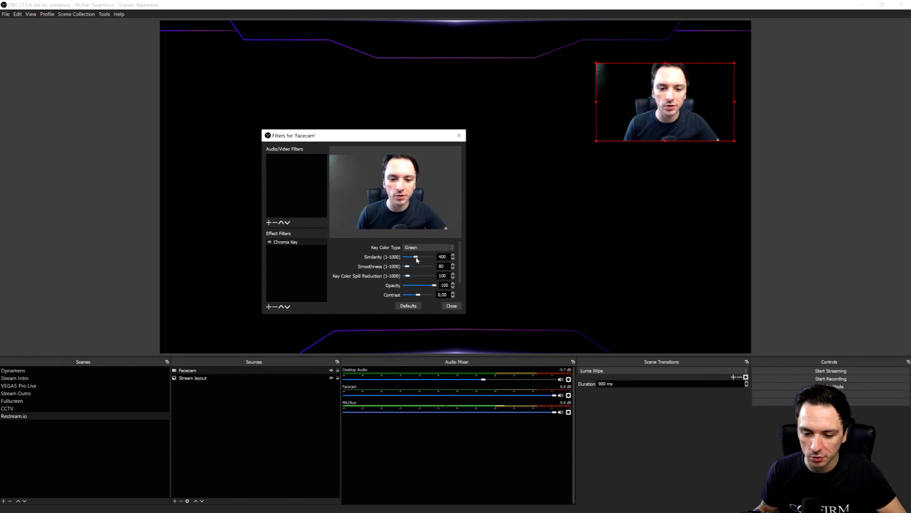
mouse_move(416, 259)
mouse_down()
mouse_move(409, 259)
mouse_move(418, 259)
mouse_up()
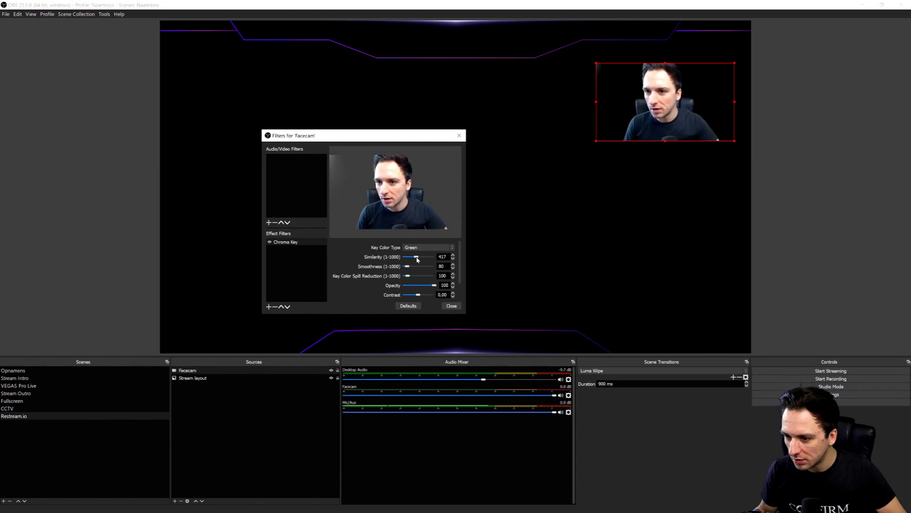
click(451, 305)
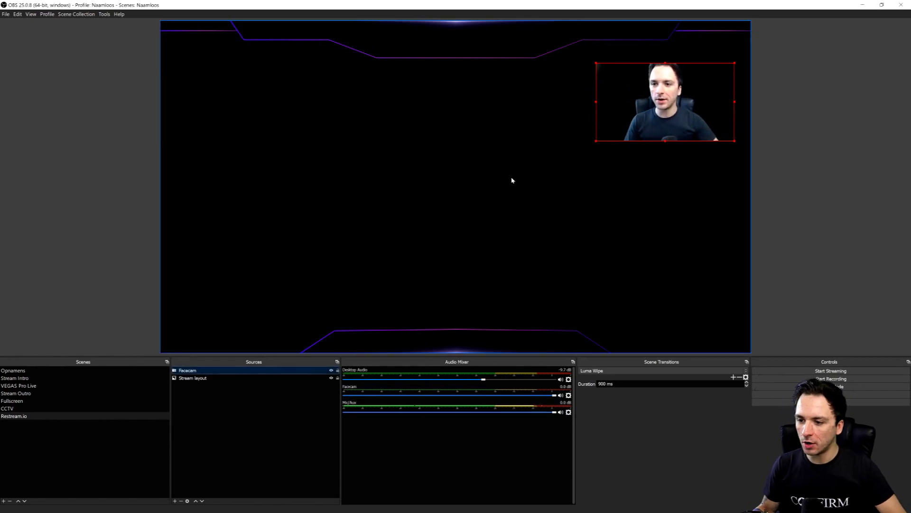
Move the Facecam to the centre of the layout and enlarge it slightly
drag(616, 102, 346, 151)
drag(466, 193, 519, 220)
click(574, 167)
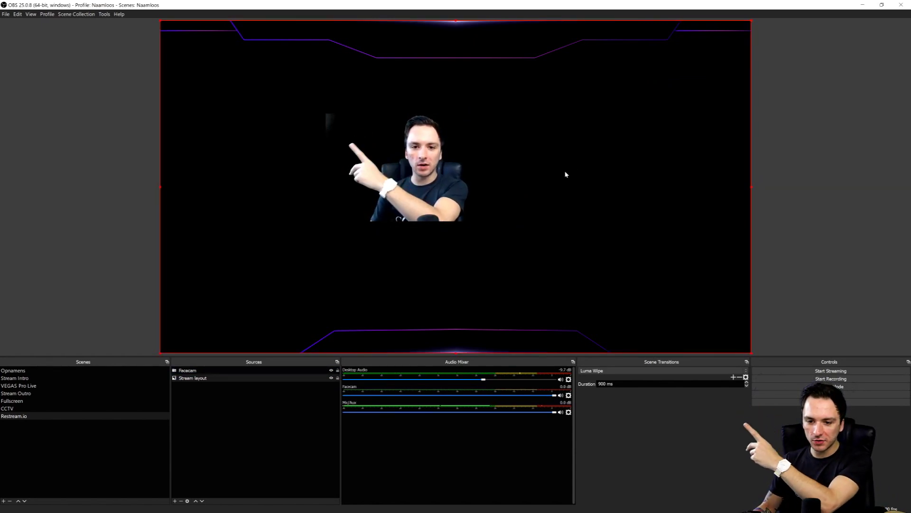
click(359, 158)
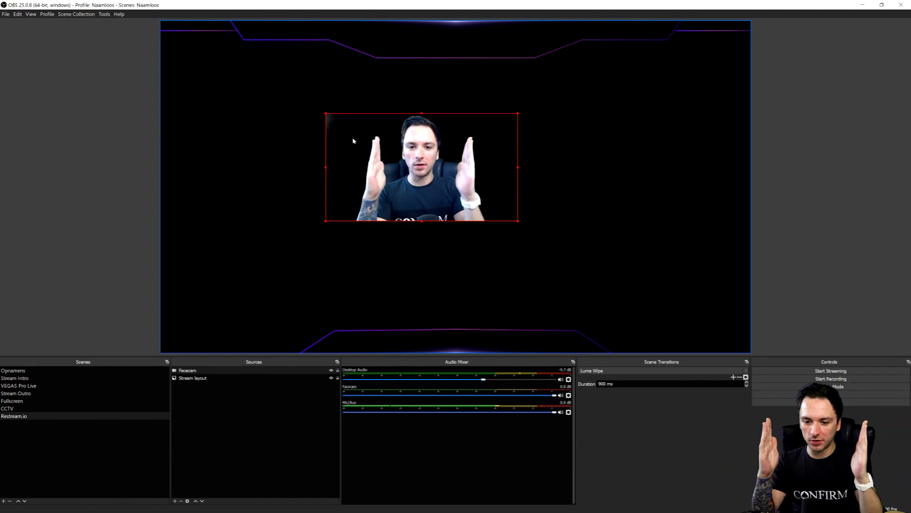
Crop slivers off the Facecam's left and right sides
ctrl+click(319, 169)
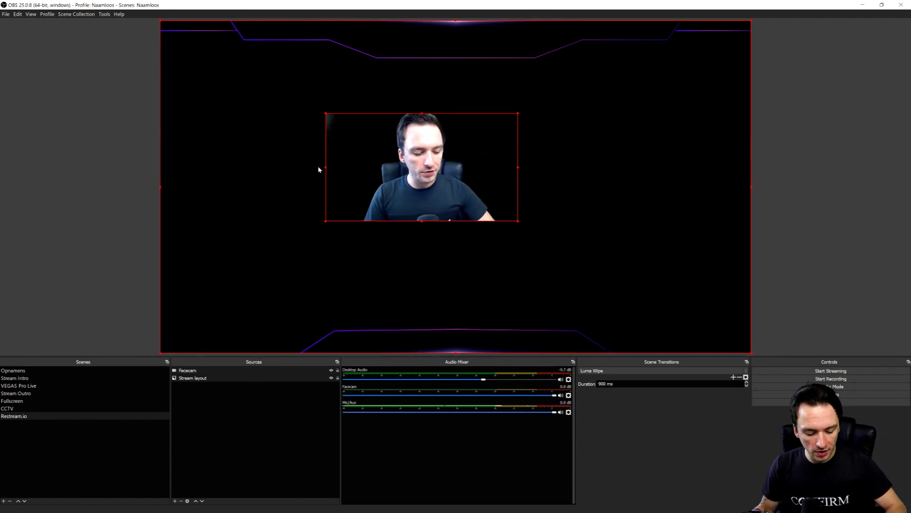
drag(329, 170, 347, 180)
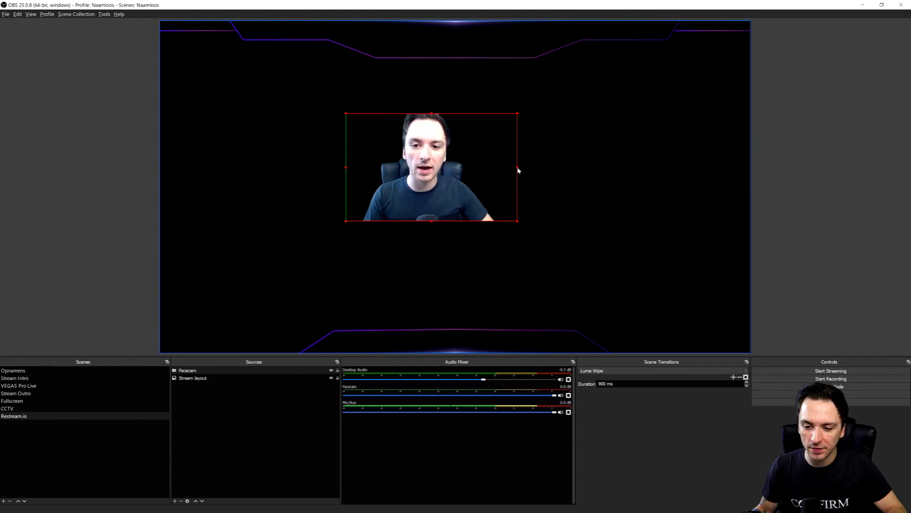
drag(519, 170, 502, 171)
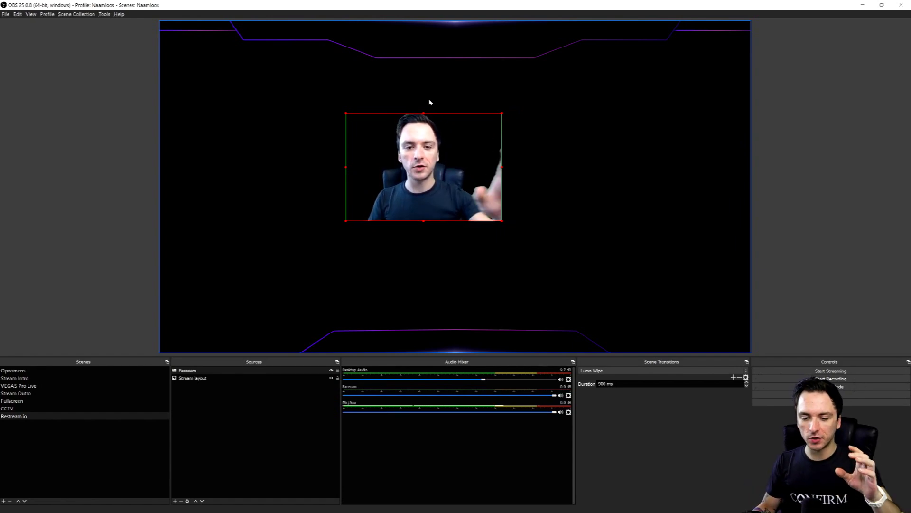
Place the Facecam in the bottom-right corner of the canvas
drag(446, 181, 701, 315)
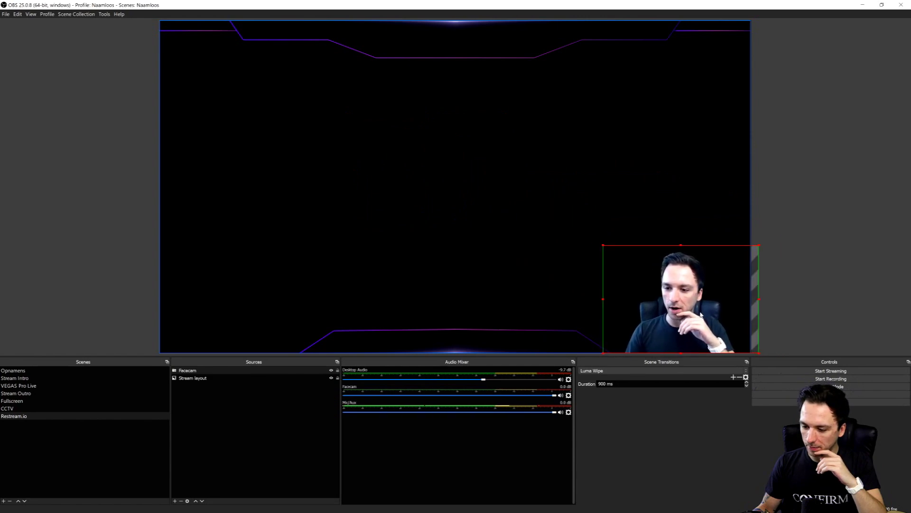
click(456, 221)
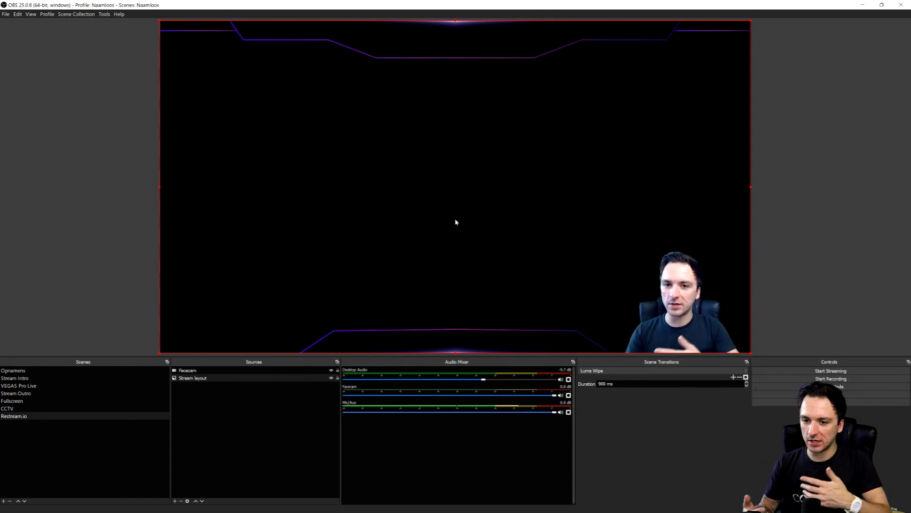
ctrl+click(623, 34)
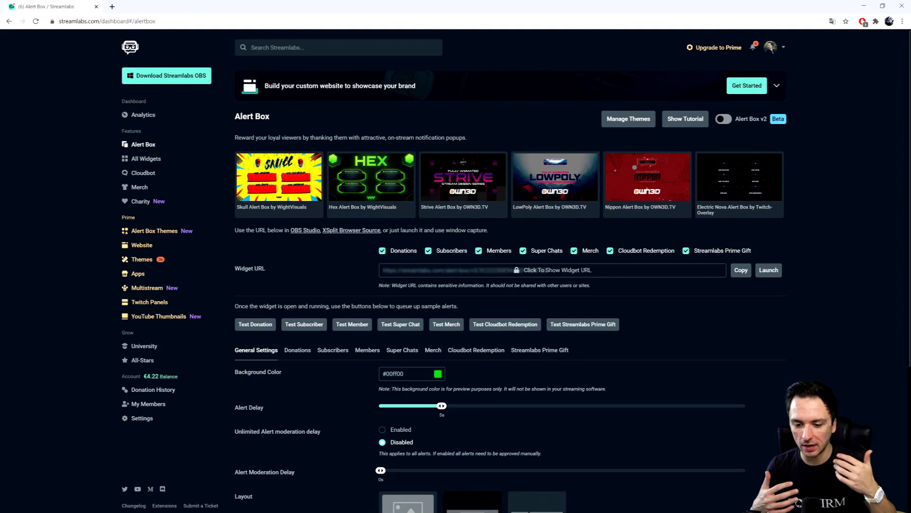
Look through the Alert Box General Settings, then review the Donations tab's alert template and sound
scroll(294, 204, down, 3)
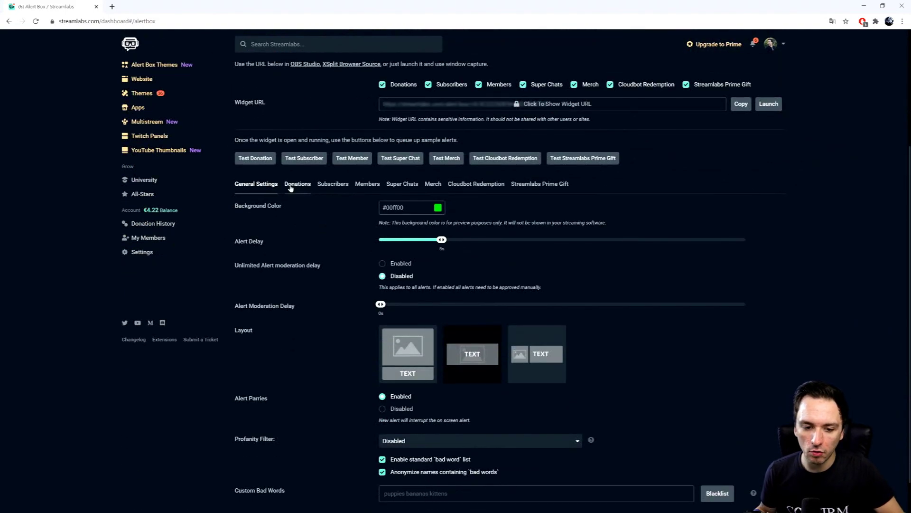
scroll(291, 188, up, 2)
scroll(291, 189, up, 2)
scroll(332, 195, down, 3)
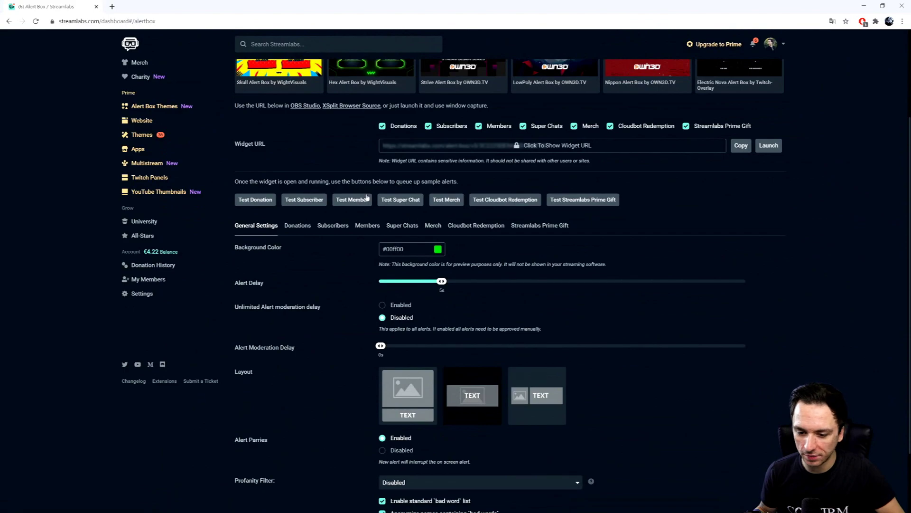
scroll(369, 203, down, 1)
scroll(369, 203, down, 1)
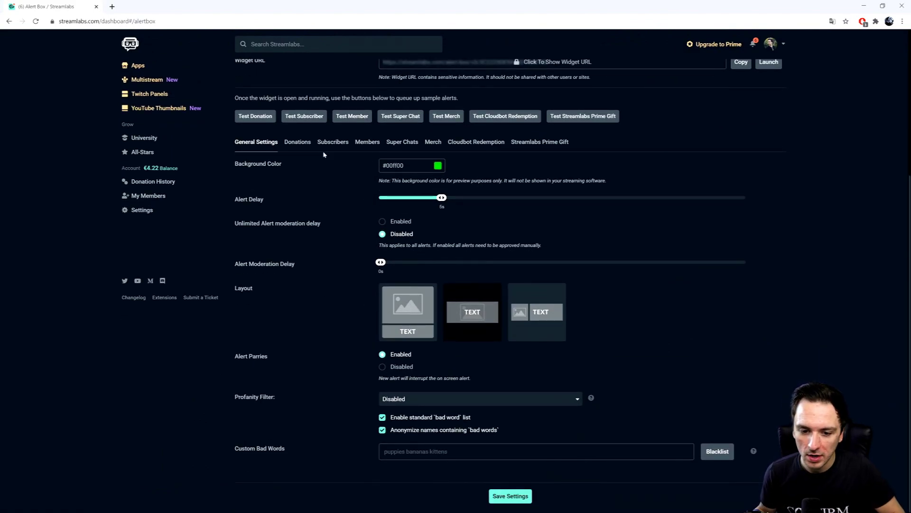
click(302, 144)
scroll(306, 152, down, 1)
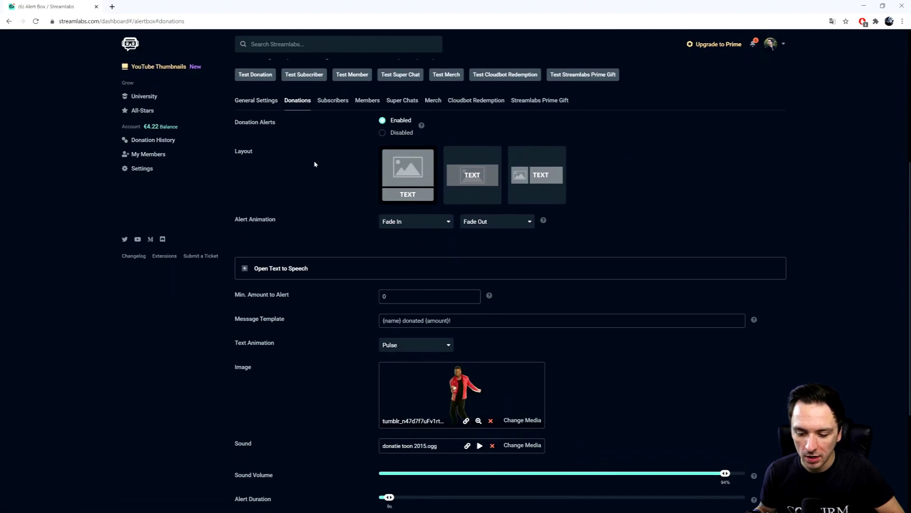
scroll(442, 329, down, 3)
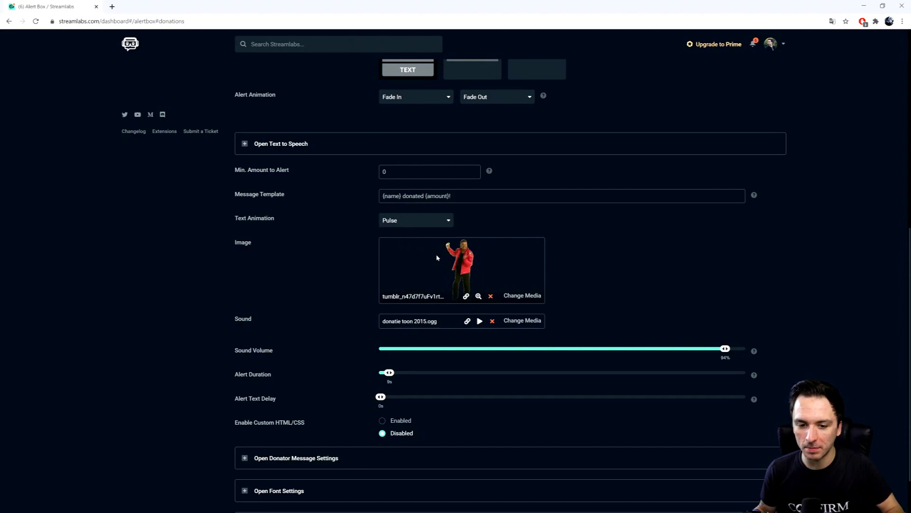
scroll(437, 257, up, 6)
Review the Subscribers alert settings in the Alert Box
scroll(339, 233, down, 2)
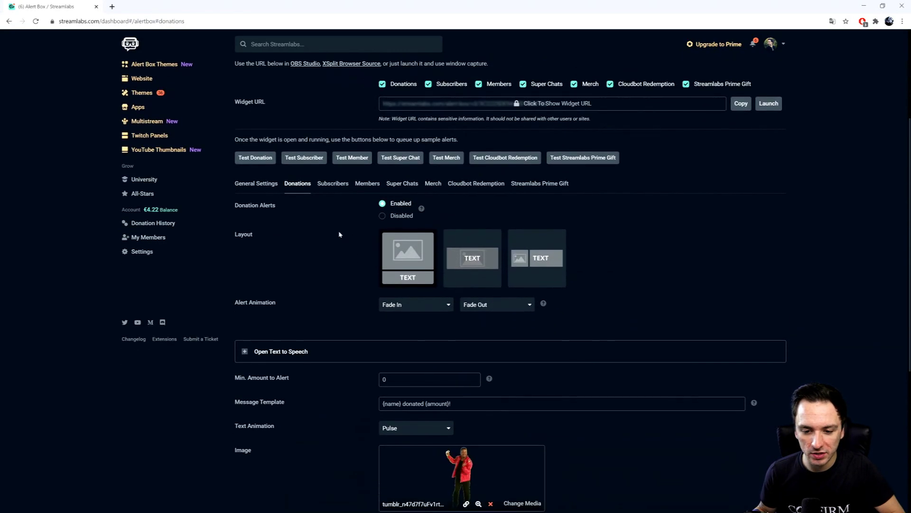
click(333, 183)
scroll(333, 194, down, 3)
scroll(333, 194, up, 6)
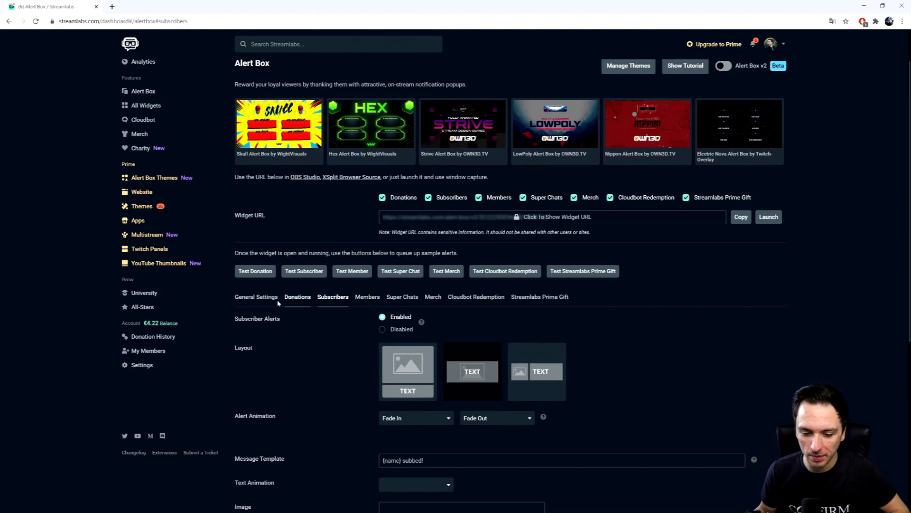
Review the Super Chats alert settings and copy the Alert Box widget URL
click(408, 297)
scroll(412, 298, down, 7)
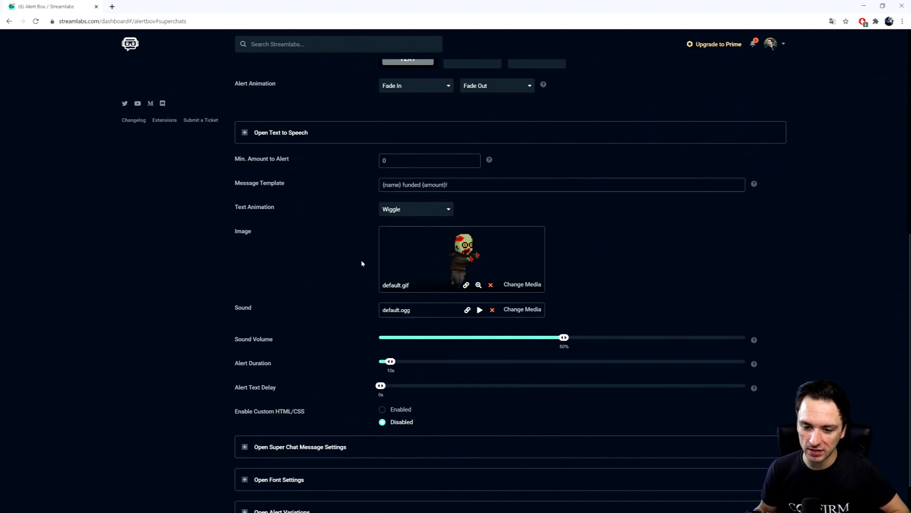
scroll(356, 261, up, 7)
scroll(362, 261, down, 5)
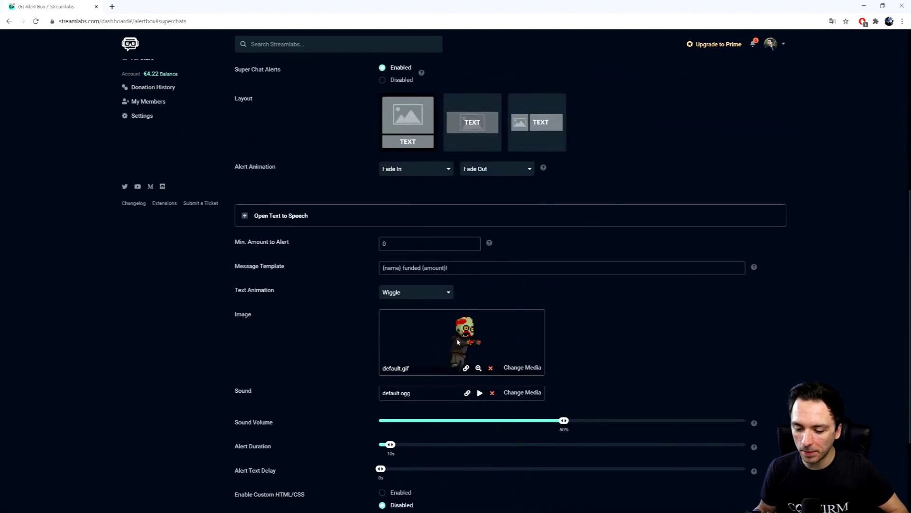
scroll(458, 342, up, 6)
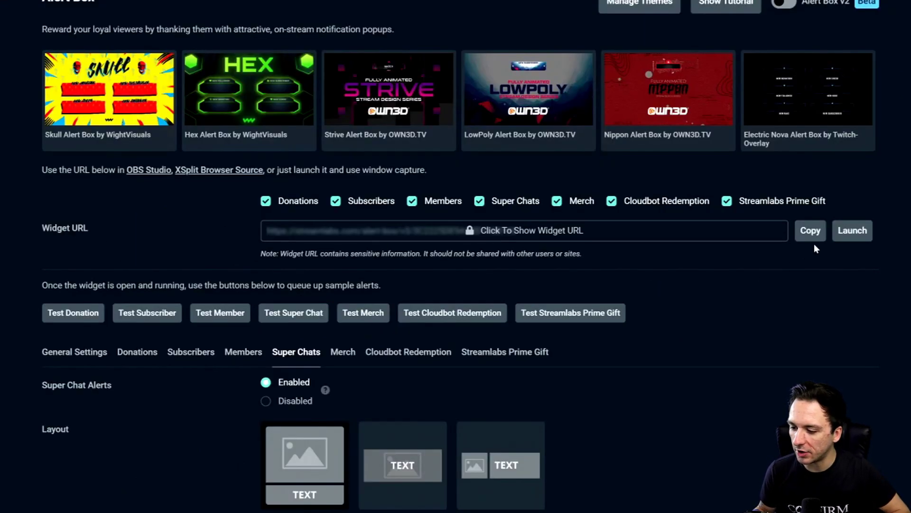
click(810, 231)
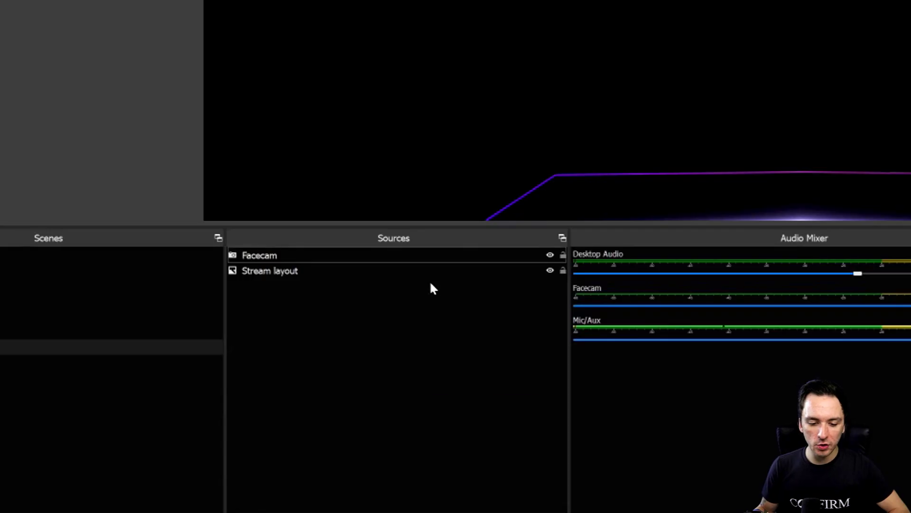
Create a browser source named Alerts and select its default URL to replace with the widget link
right_click(430, 283)
mouse_move(443, 293)
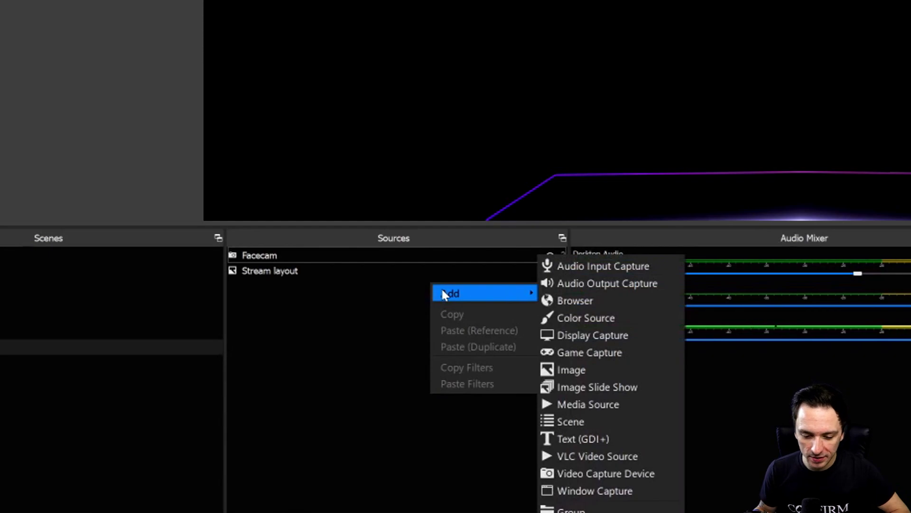
click(631, 294)
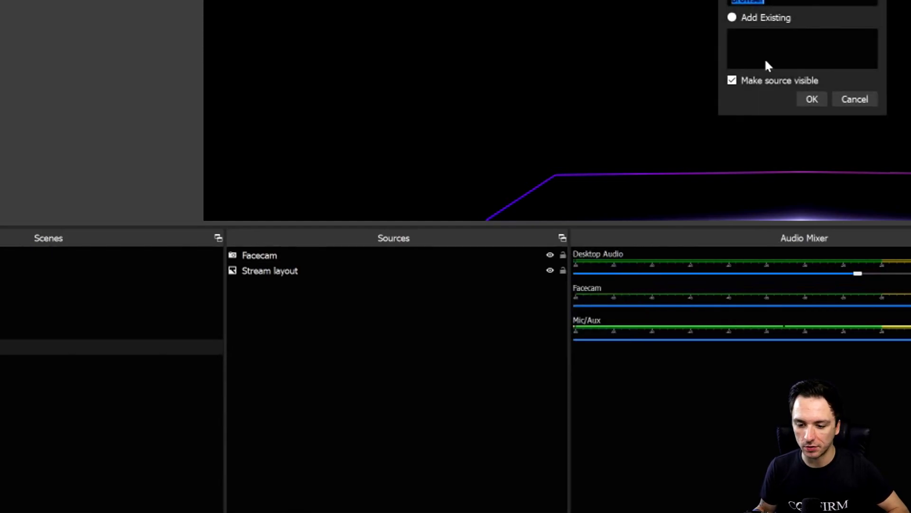
text(Alerts)
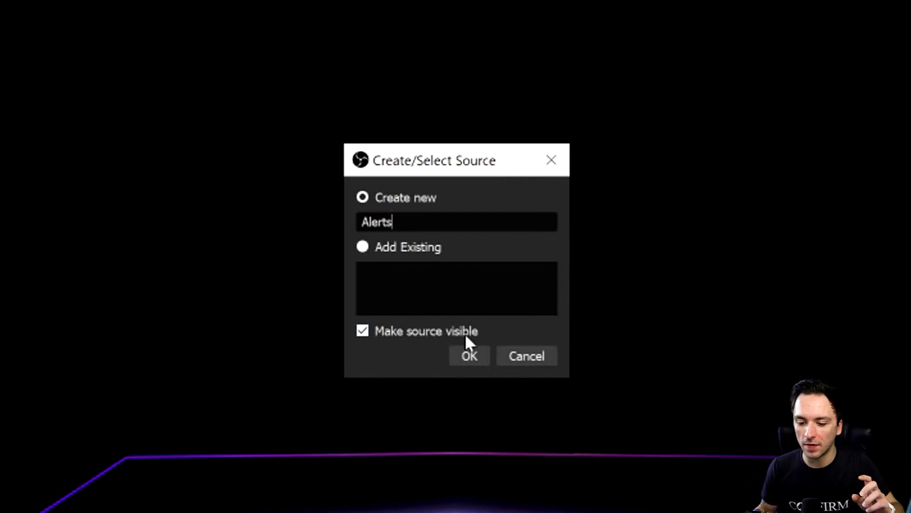
click(468, 353)
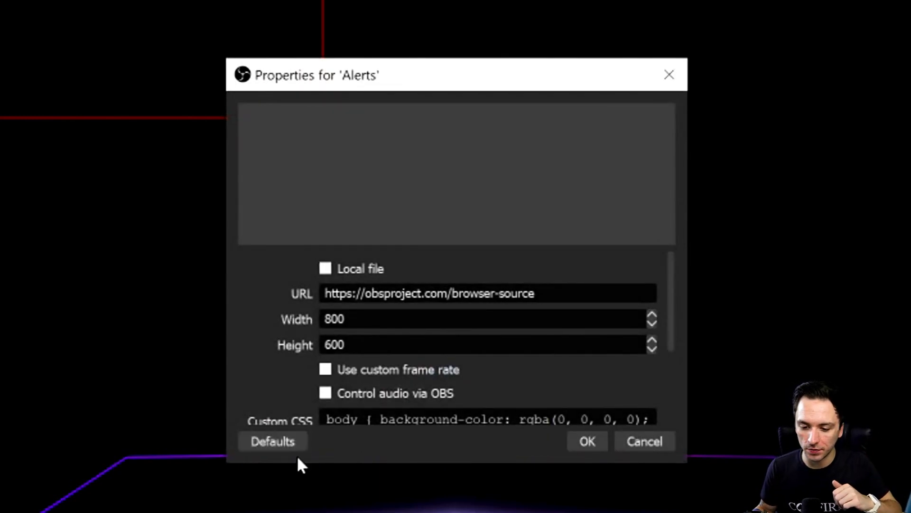
key(ctrl+a)
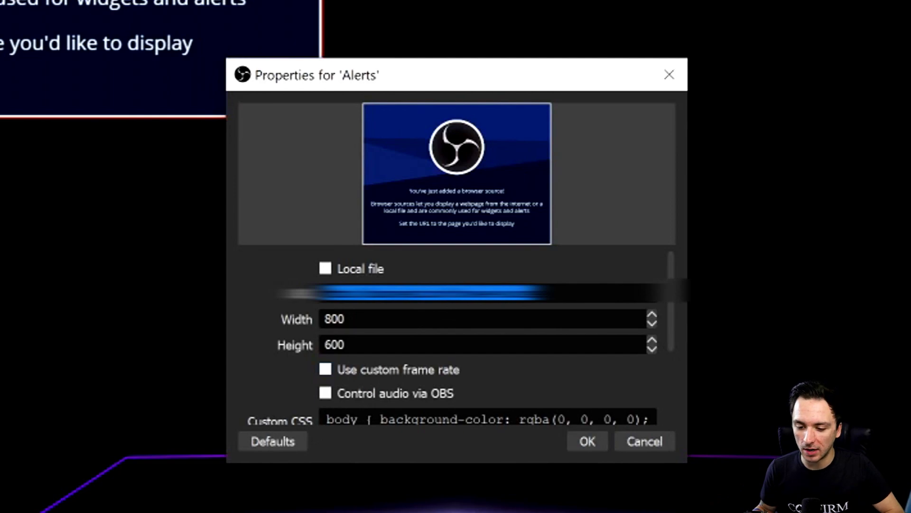
Save the Alerts properties and centre it with Transform > Center to screen
click(590, 441)
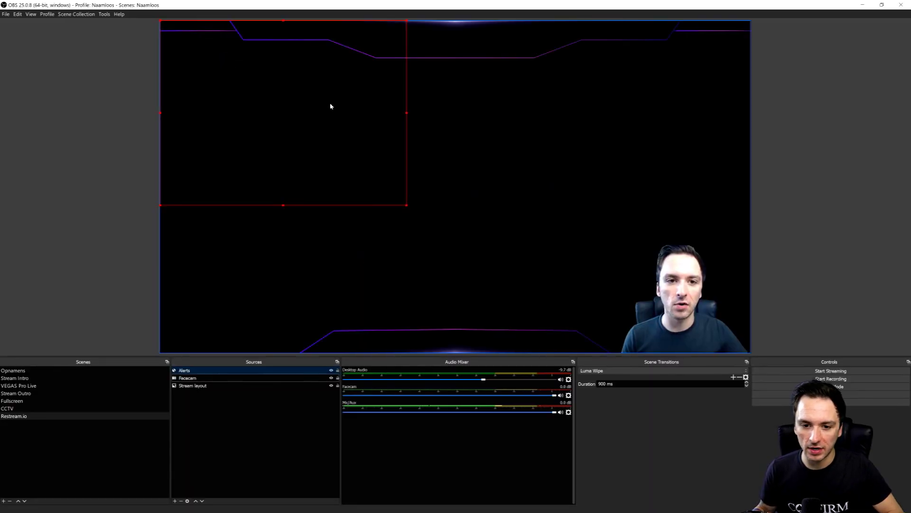
right_click(415, 150)
mouse_move(483, 295)
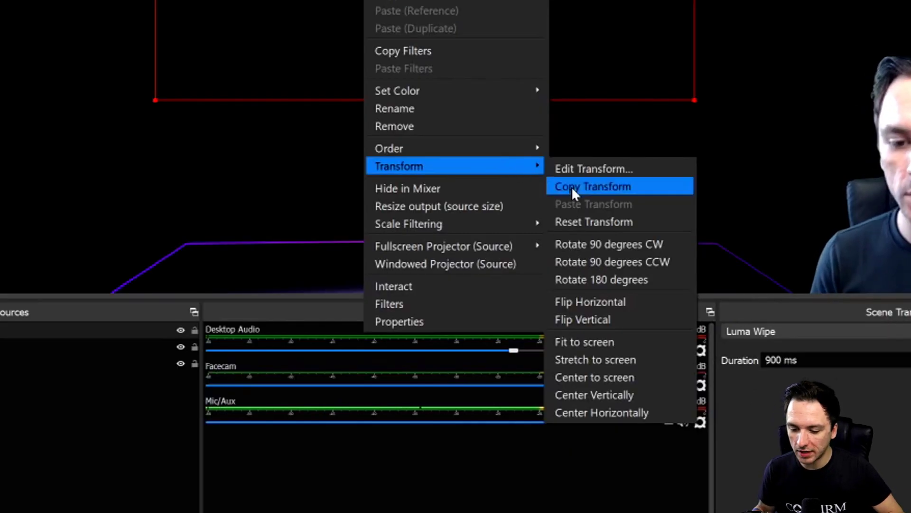
click(634, 372)
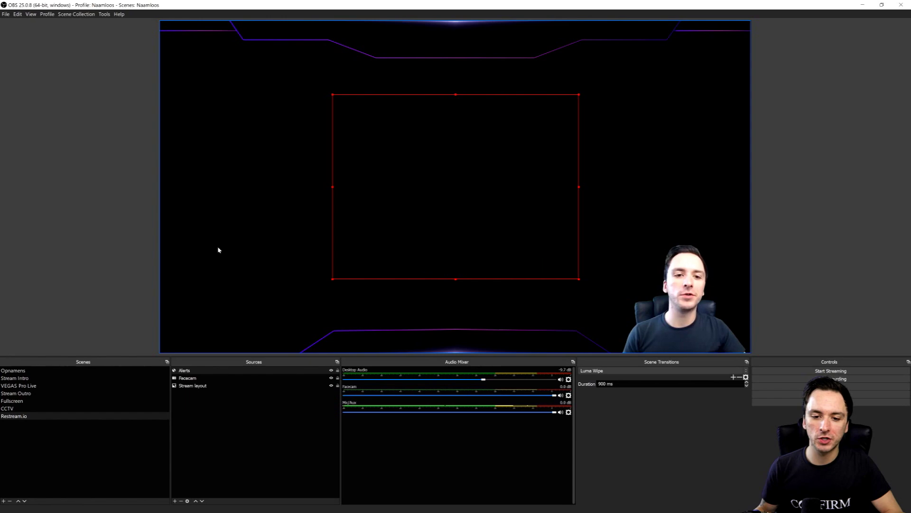
click(242, 410)
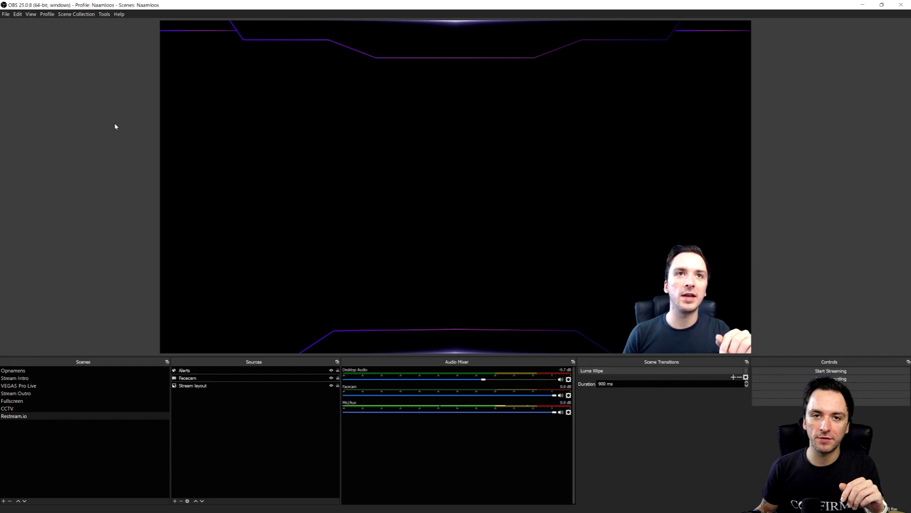
Show the Sources panel's Add submenu of source types
right_click(203, 405)
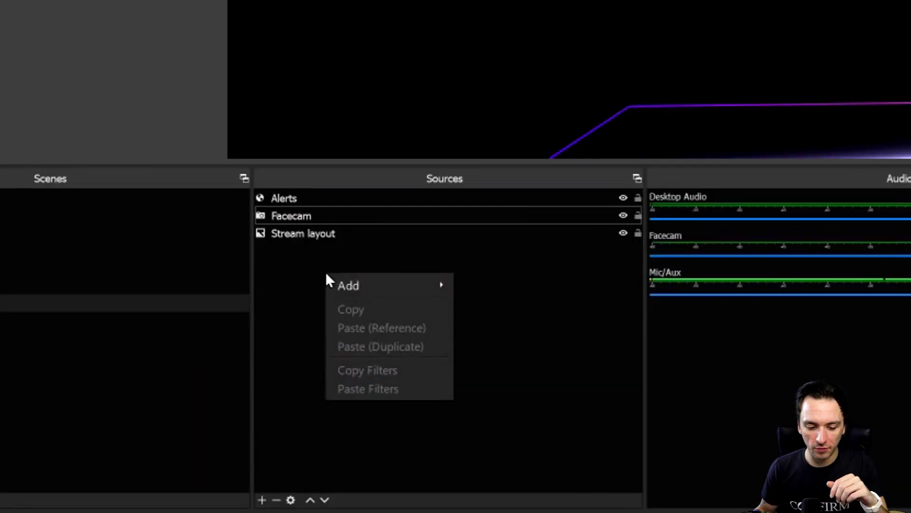
mouse_move(358, 285)
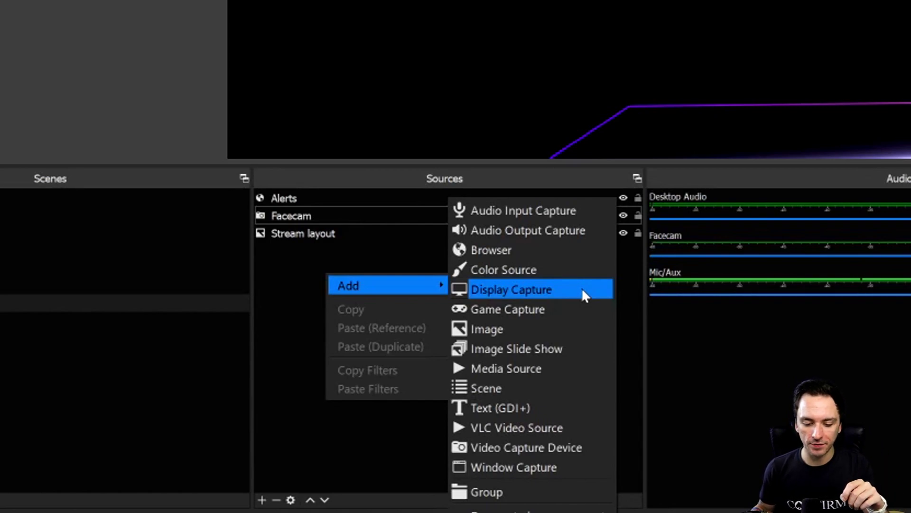
Add a Game Capture source named 'Game' and show its capture mode options
click(553, 313)
text(Game)
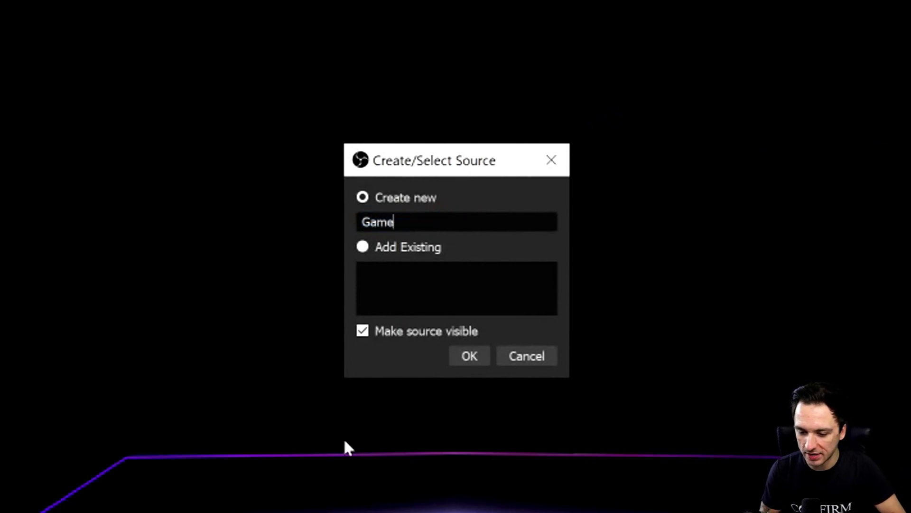
key(Return)
click(397, 295)
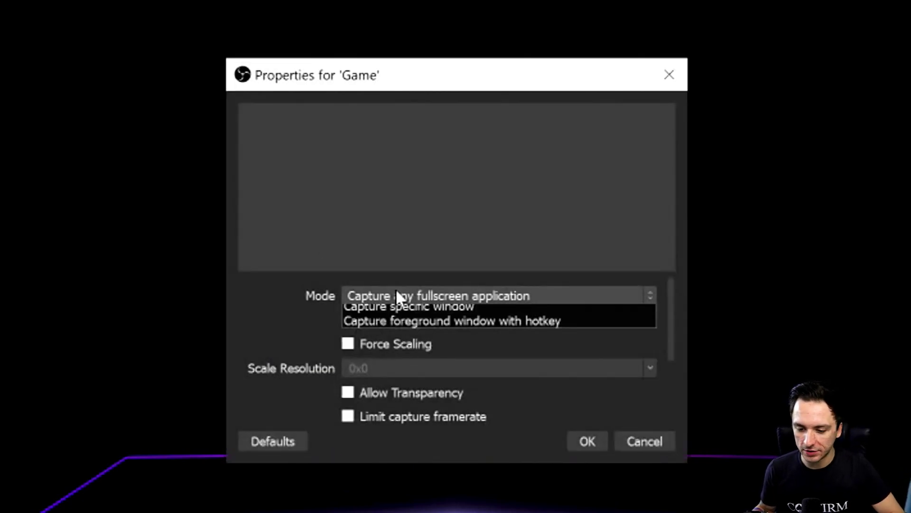